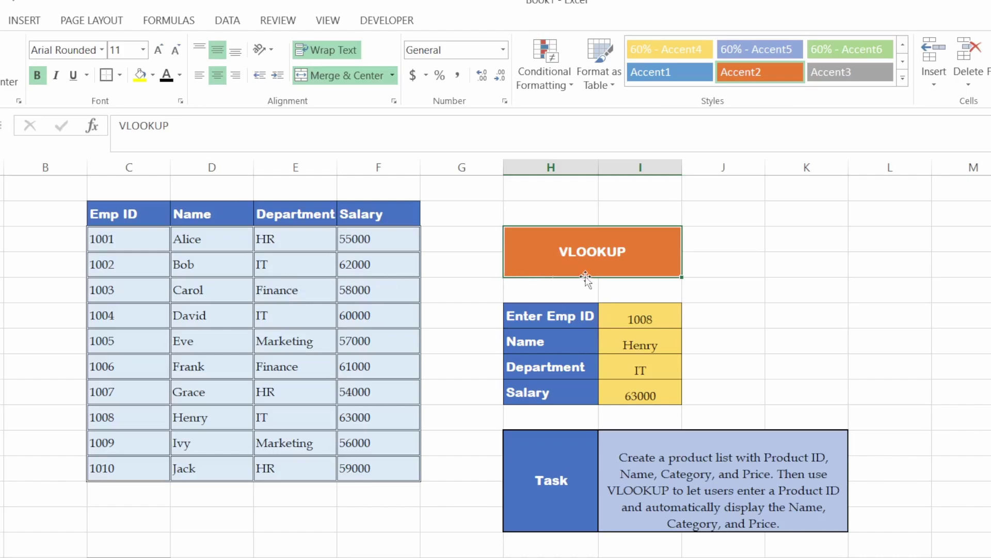
Step: Set the Enter Emp ID value to the ID of the first employee in the table
left_click(650, 320)
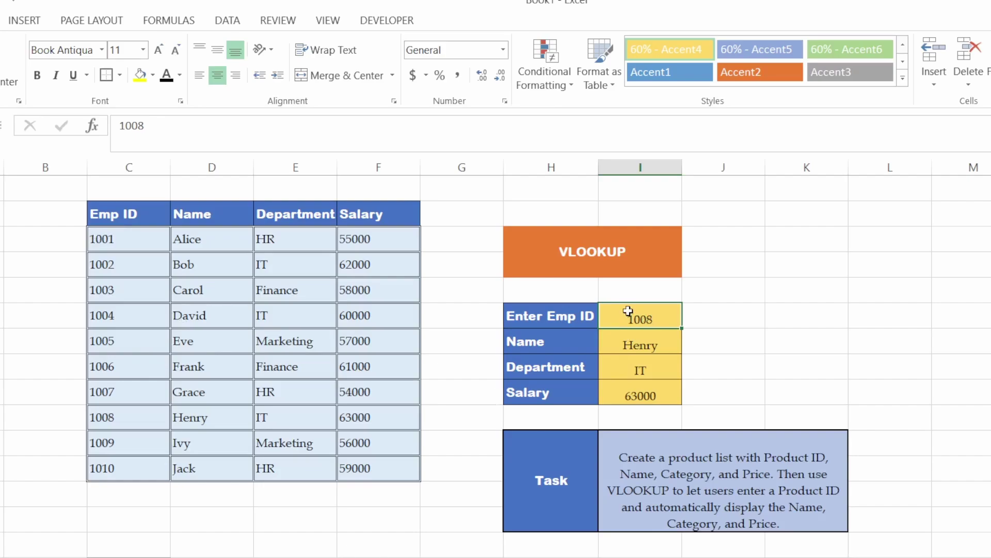
type("1001")
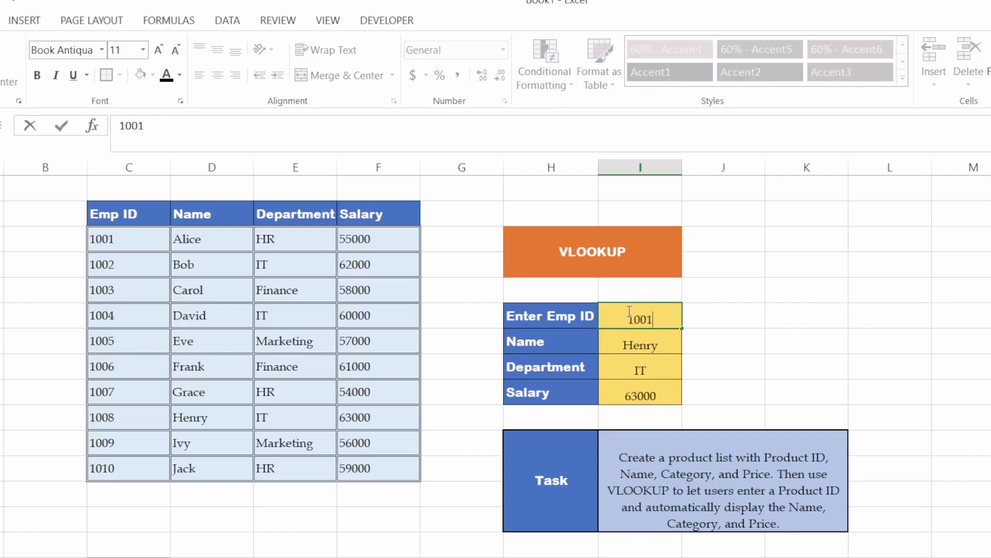
left_click(731, 332)
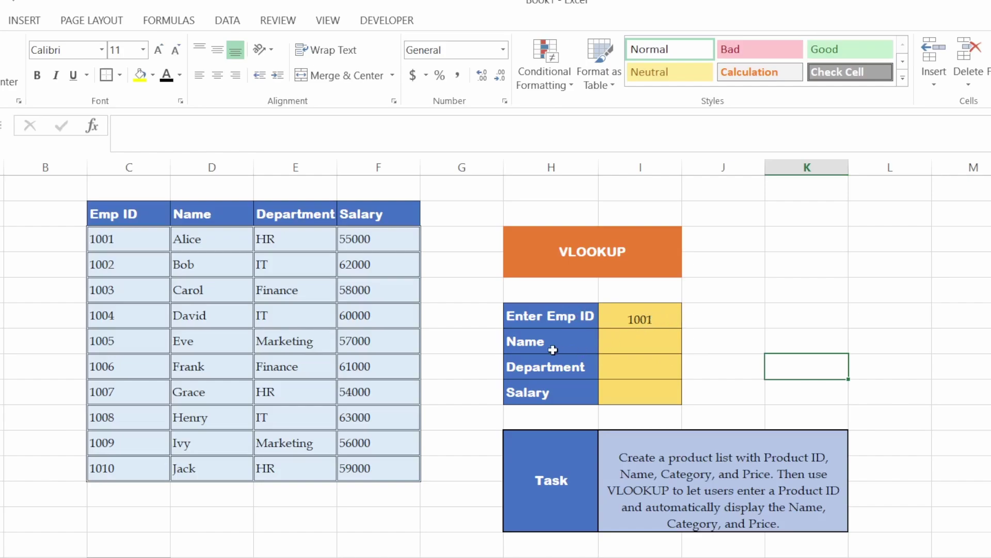
Step: Enter =VLOOKUP(I6,C3:F12,2,FALSE) in the lookup form's Name cell, and compare the result with the employee table
left_click(616, 345)
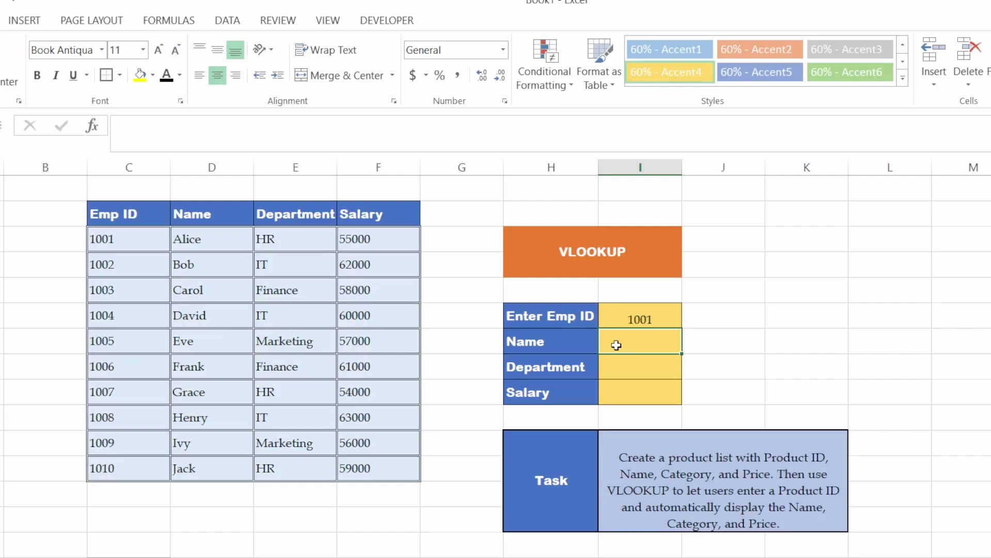
type("=V")
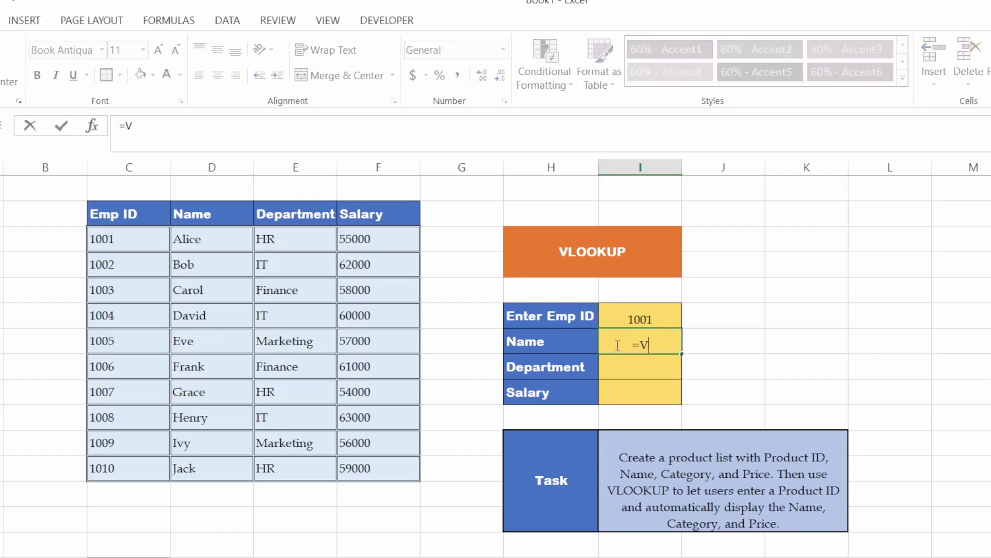
type("LOOKUP")
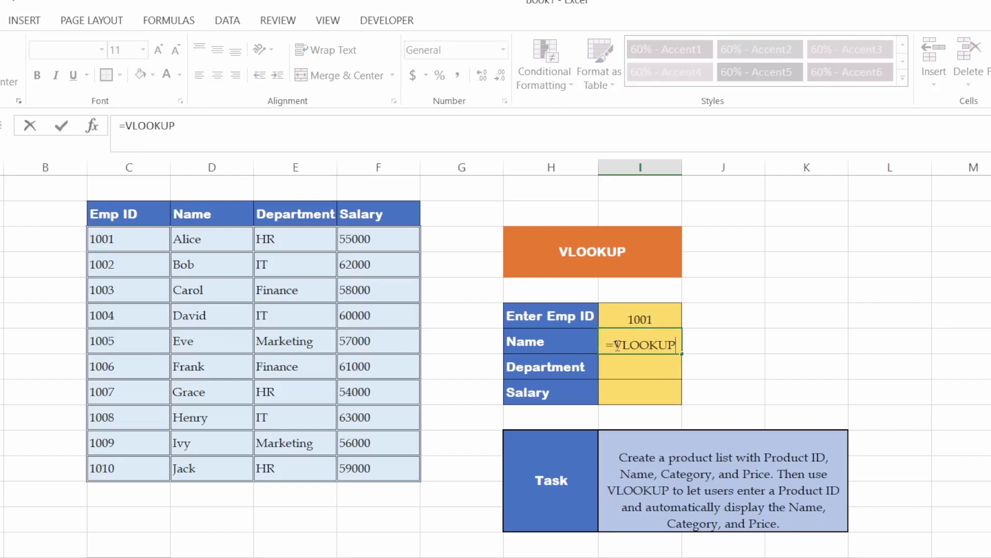
type("(")
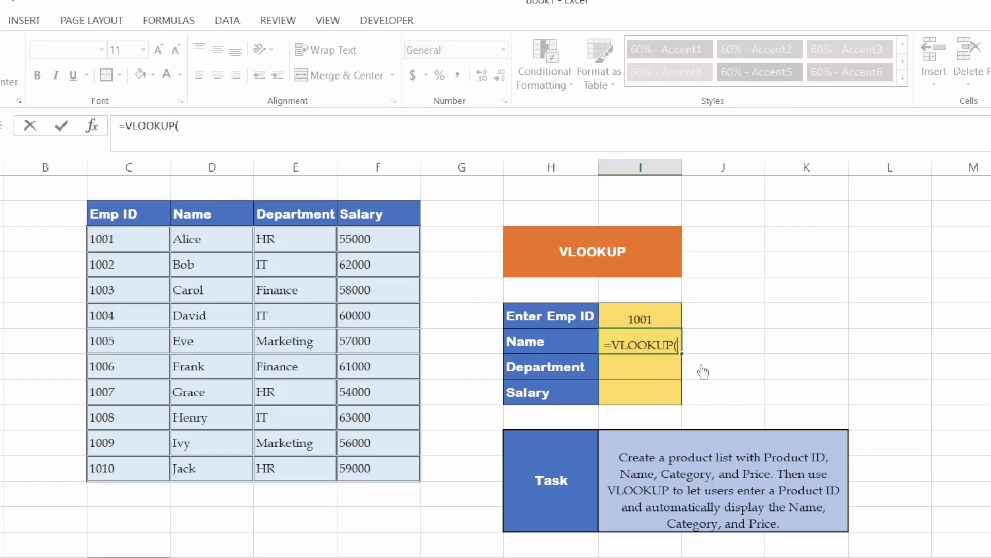
left_click(648, 313)
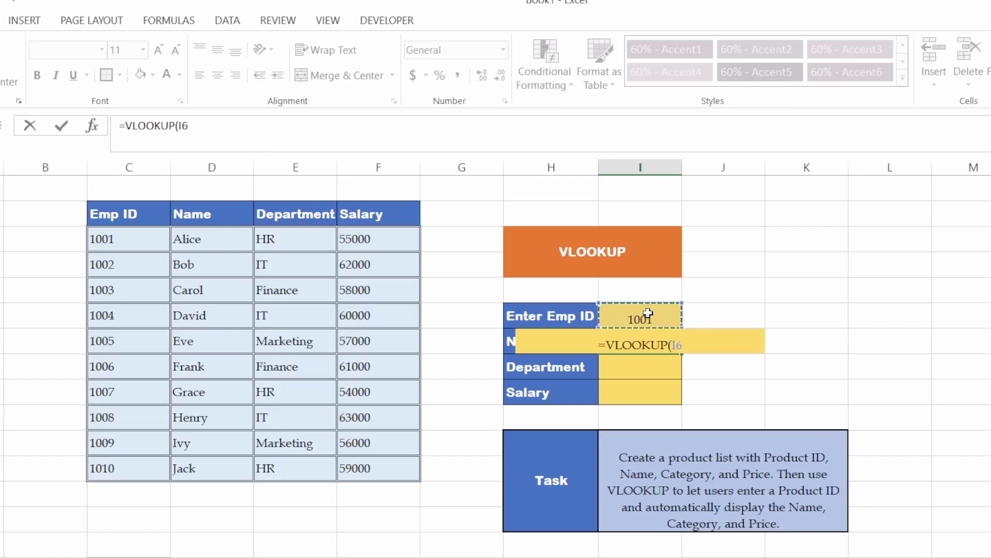
type(",")
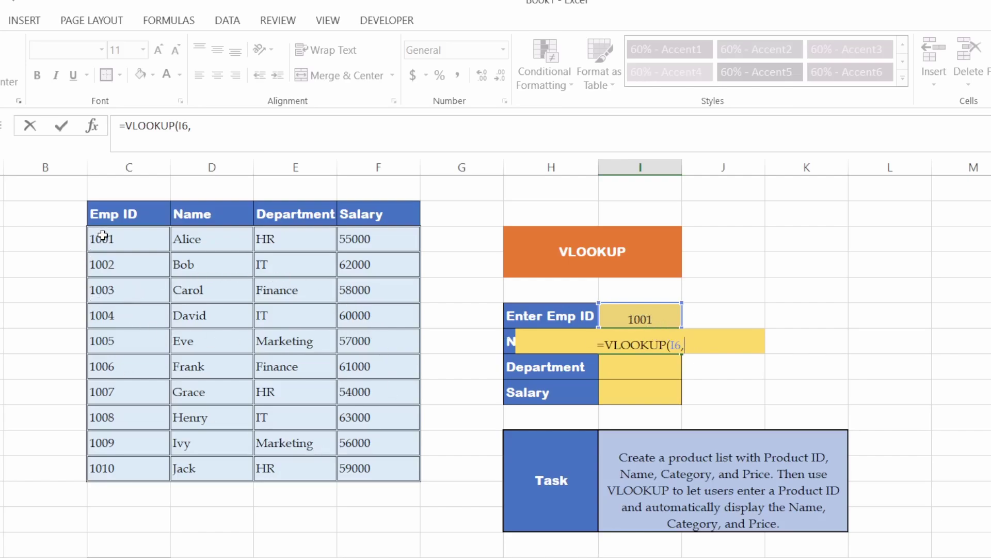
left_click_drag(103, 235, 371, 480)
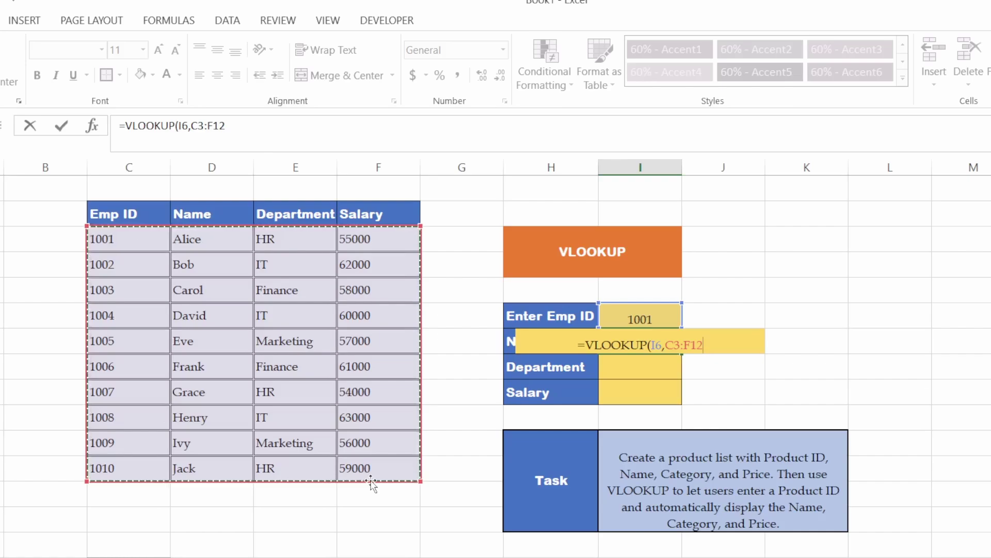
type(",")
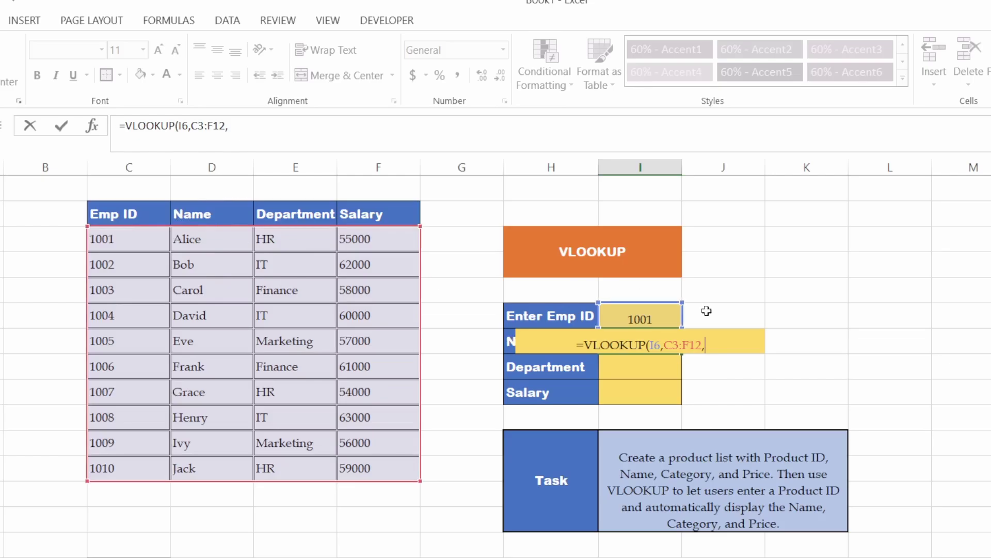
type("2")
type(",")
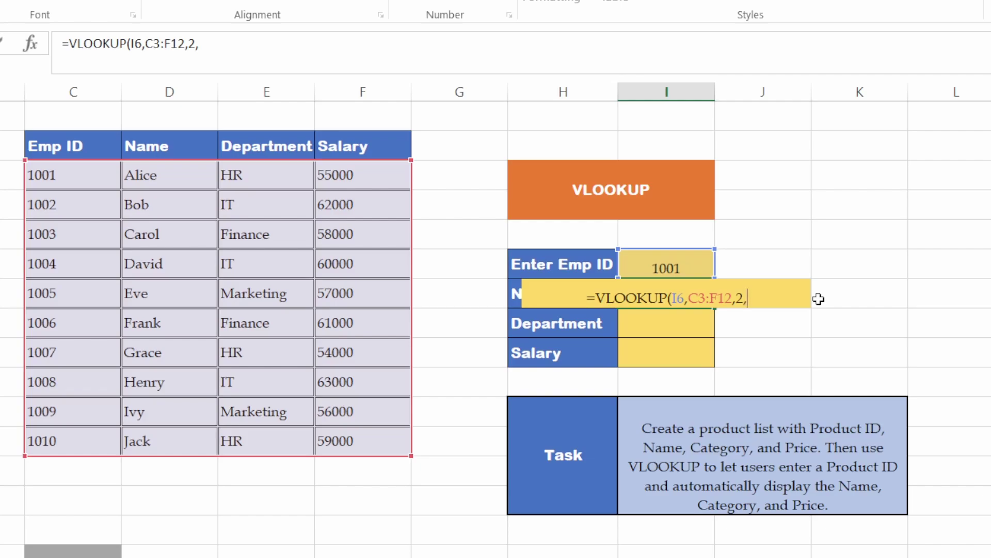
type("FALSE")
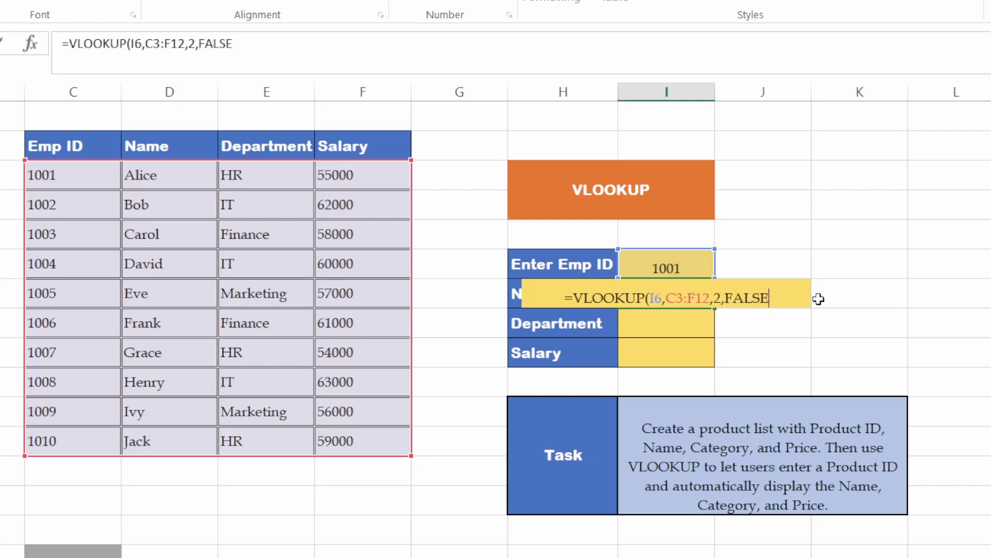
type(")")
key("Return")
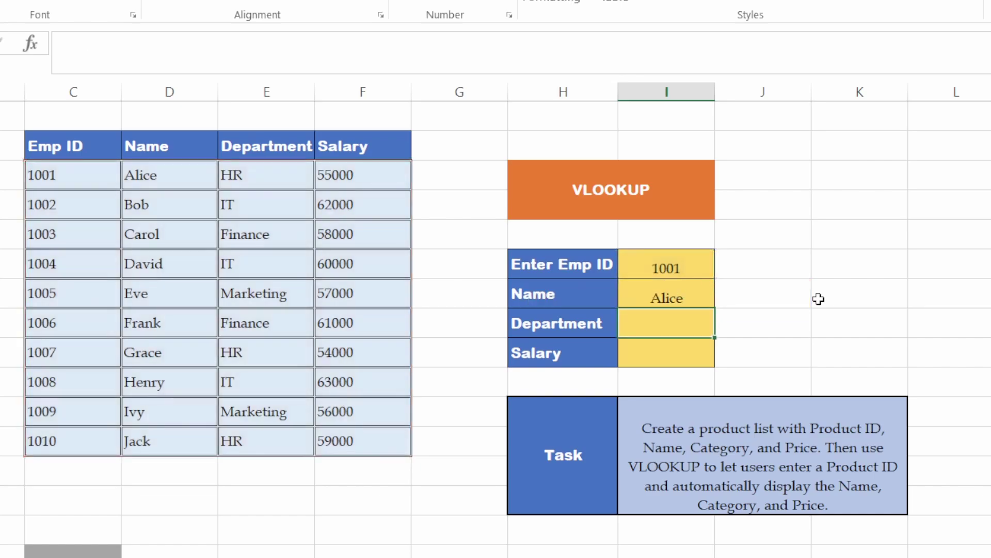
left_click(653, 265)
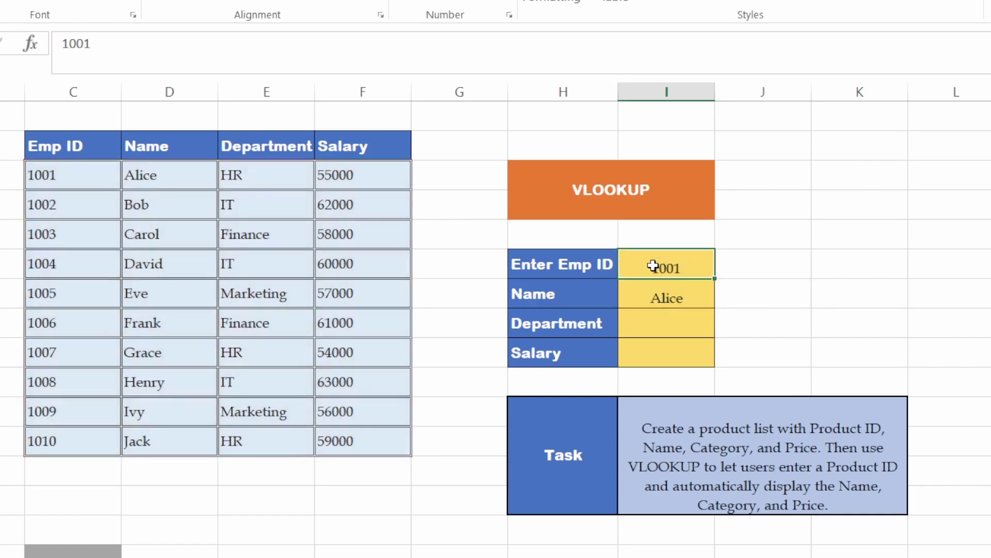
left_click(690, 295)
left_click(177, 165)
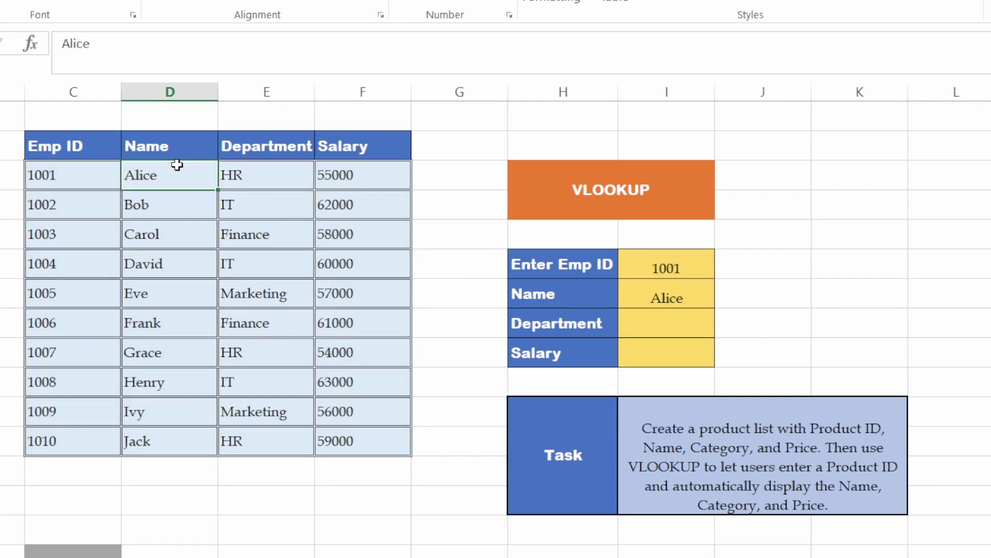
Step: Enter =VLOOKUP(I6,C3:F12,3,FALSE) in the lookup form's Department cell
left_click(647, 322)
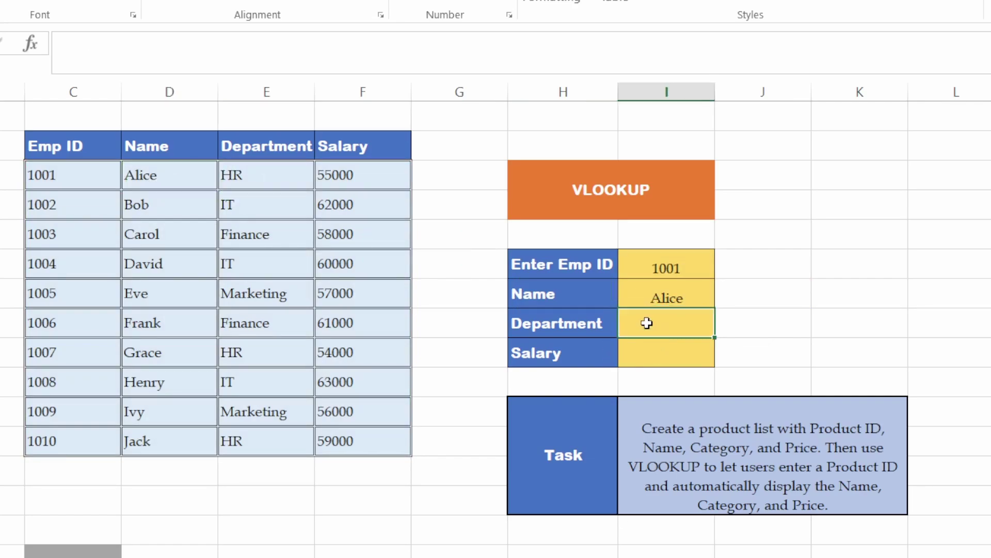
type("=")
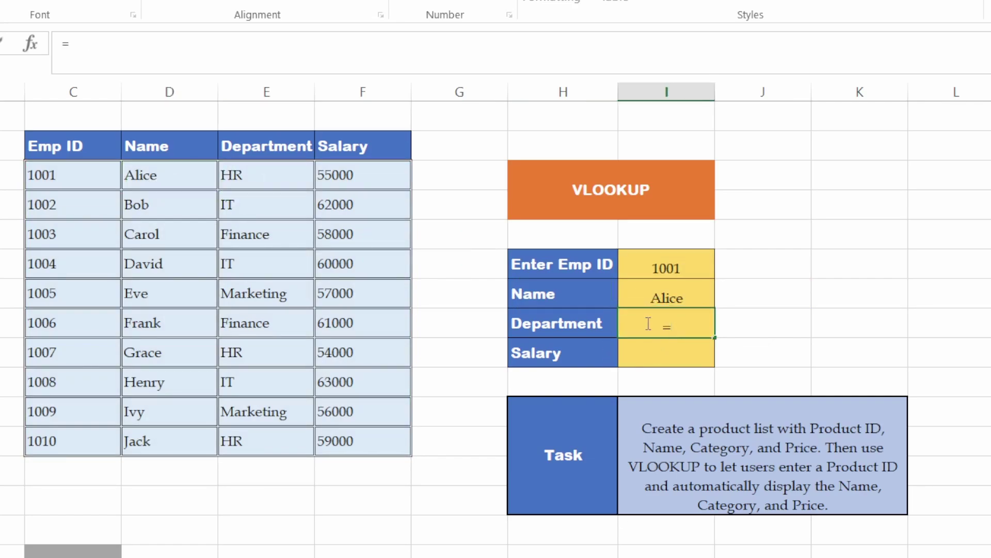
type("VLOOKU")
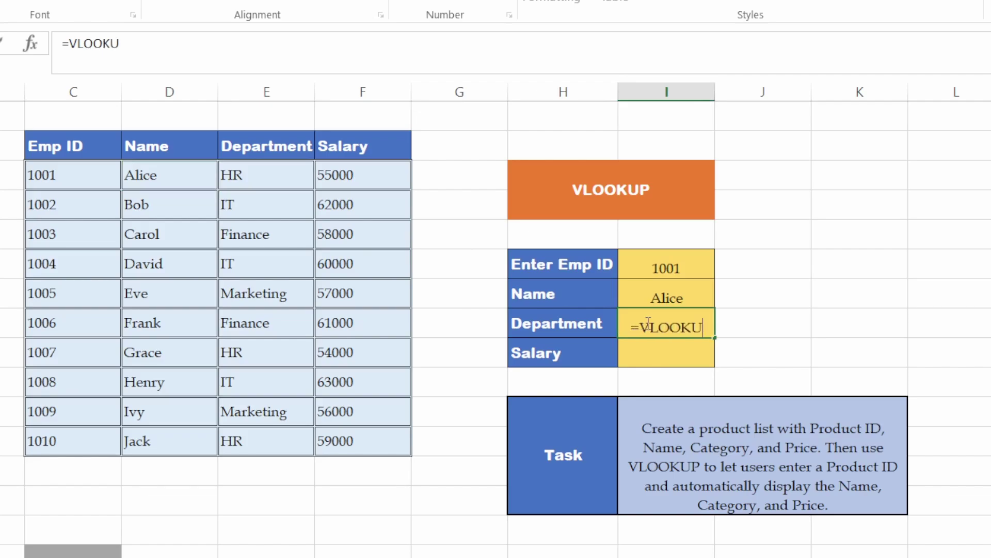
type("P(")
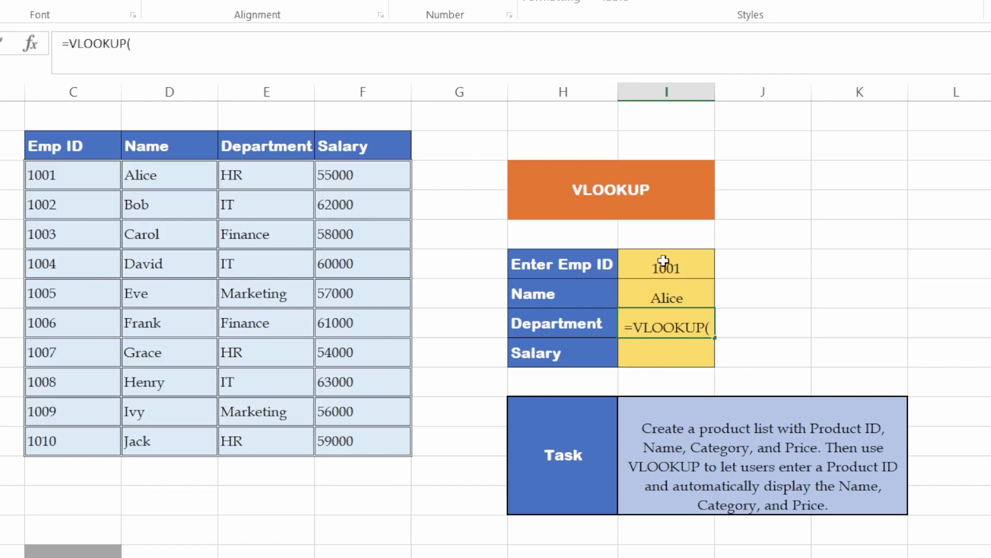
left_click(683, 273)
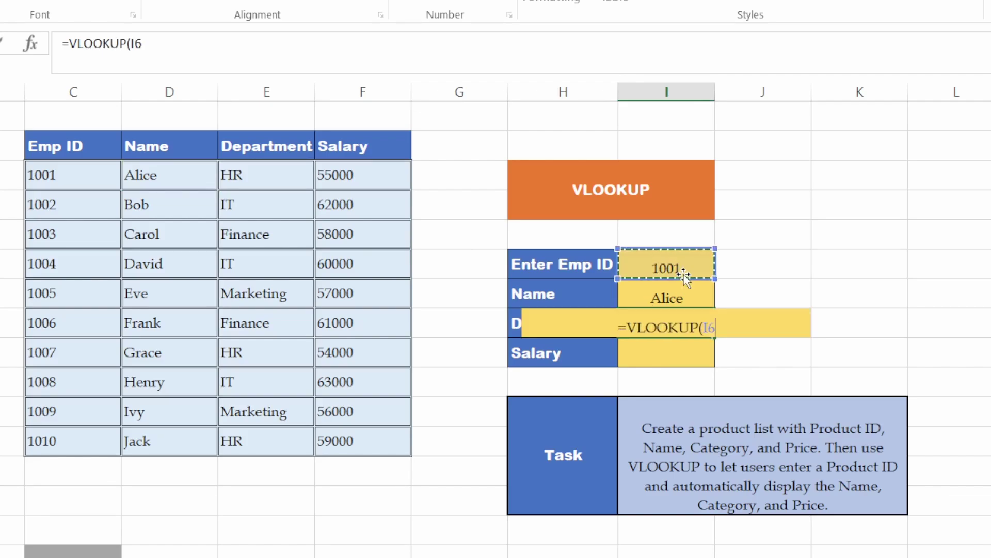
type(",")
left_click_drag(71, 177, 367, 446)
type(",")
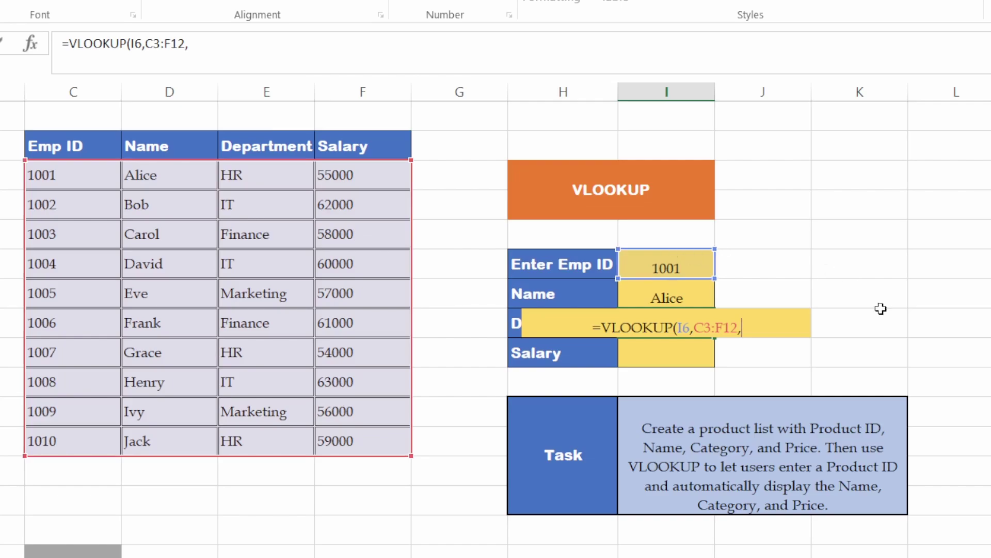
type("3,FALS")
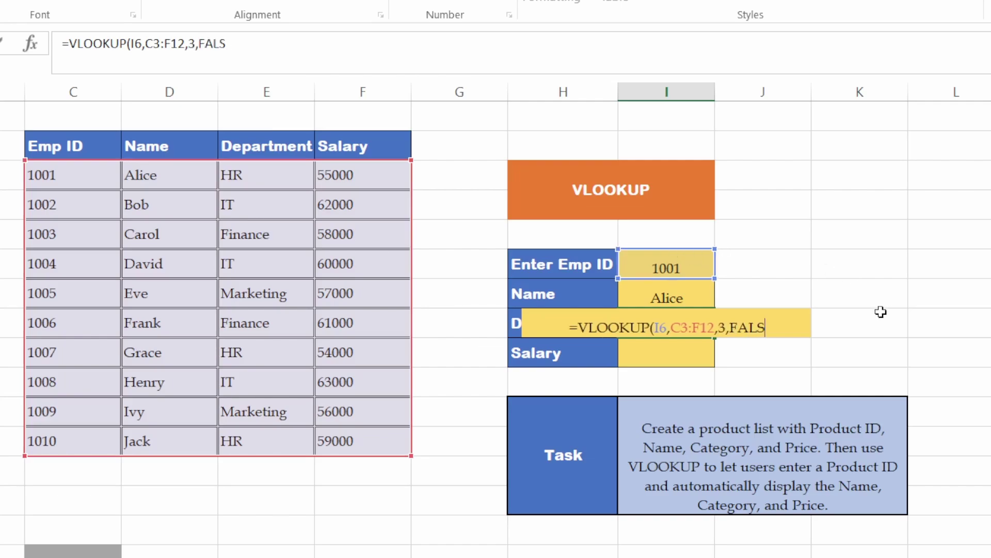
type("E)")
key("Return")
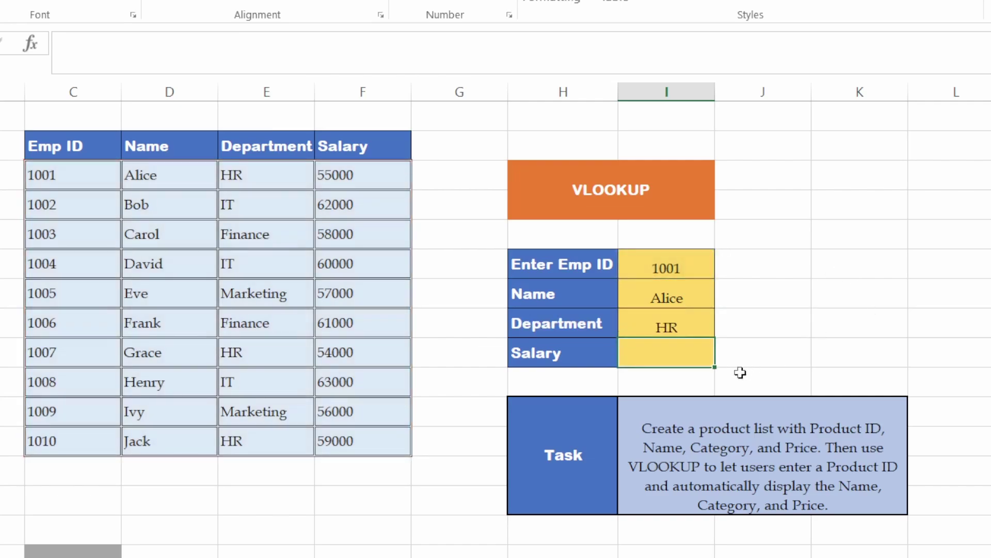
Step: Enter =VLOOKUP(I6,C3:F12,4,FALSE) in the lookup form's Salary cell
type("=V")
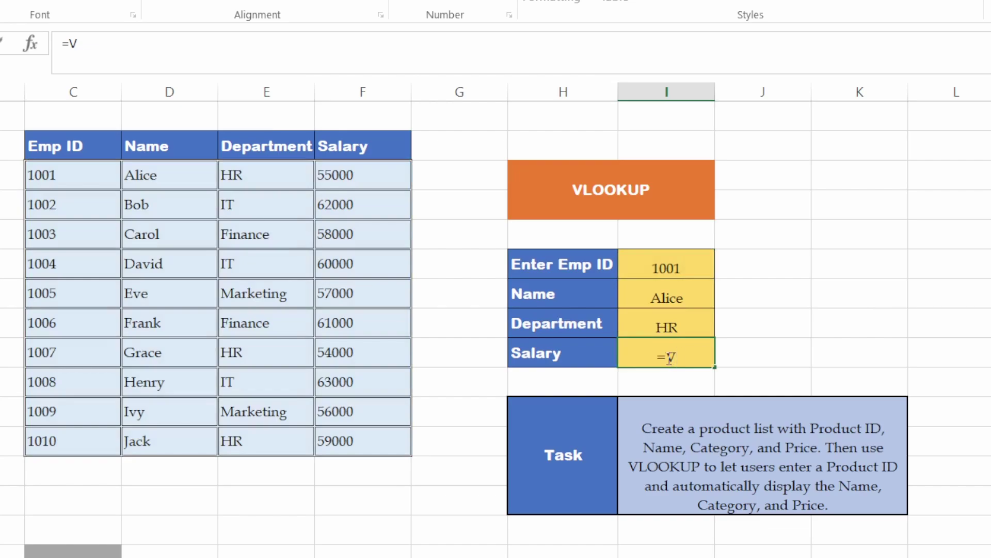
type("LOOKUP")
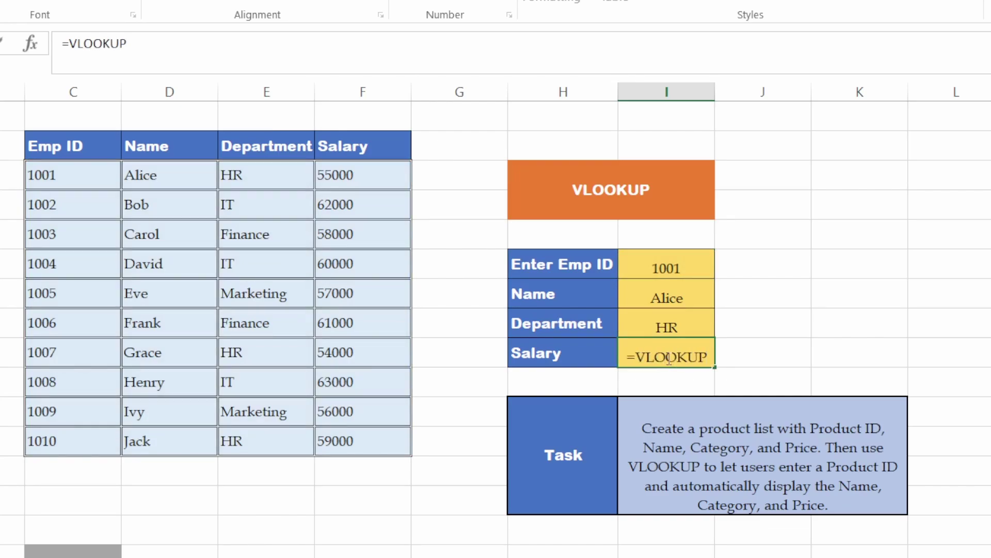
type("(")
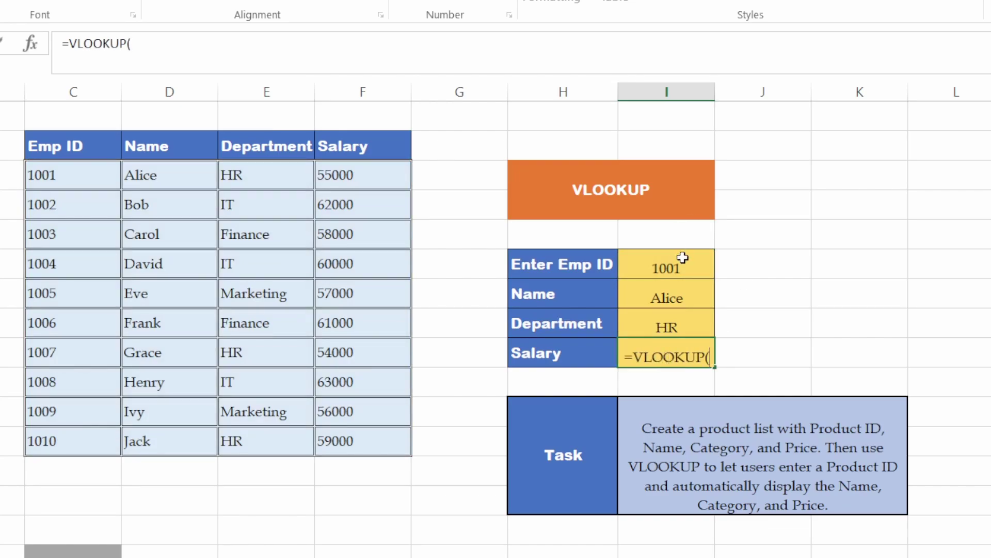
left_click(683, 268)
type(",")
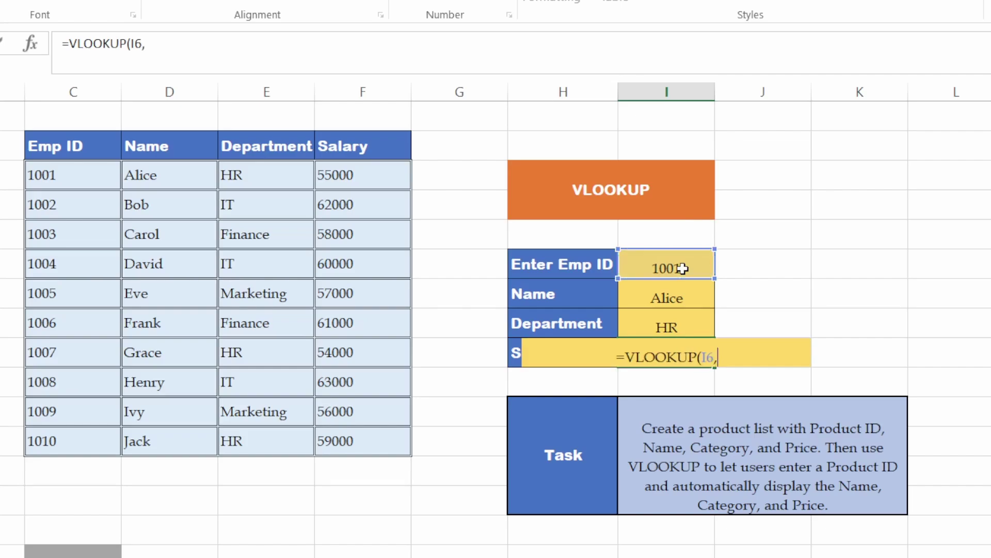
left_click(98, 185)
left_click_drag(357, 406, 365, 431)
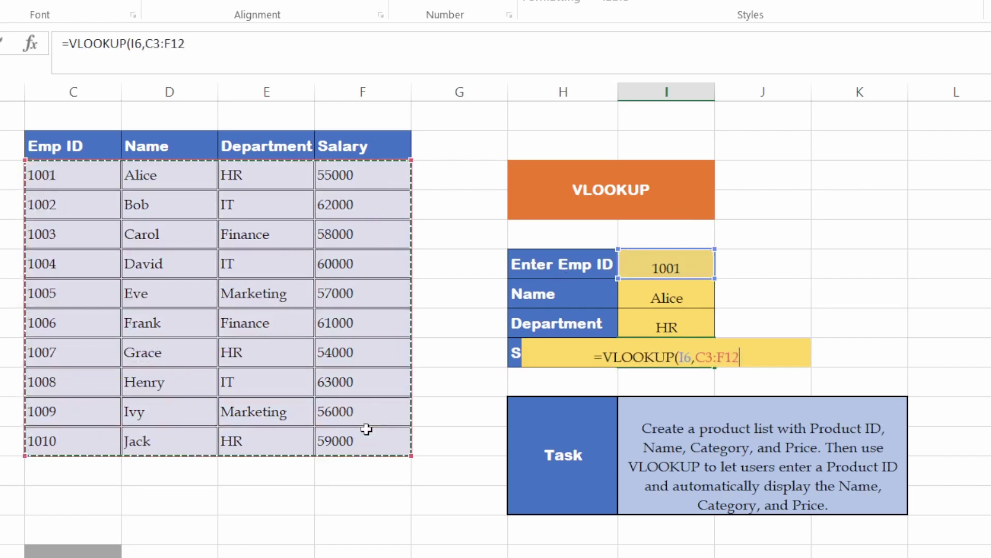
type(",")
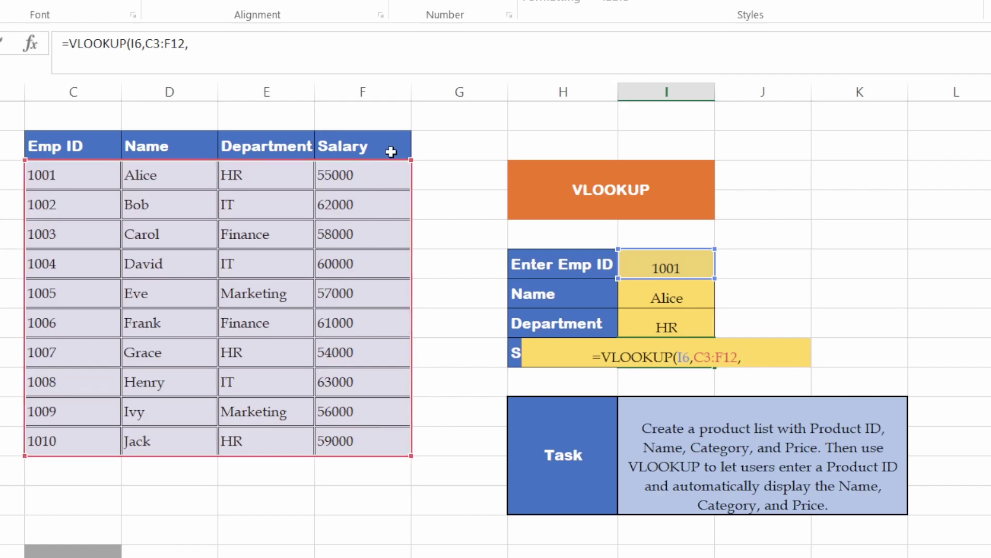
type("4,FALSE)")
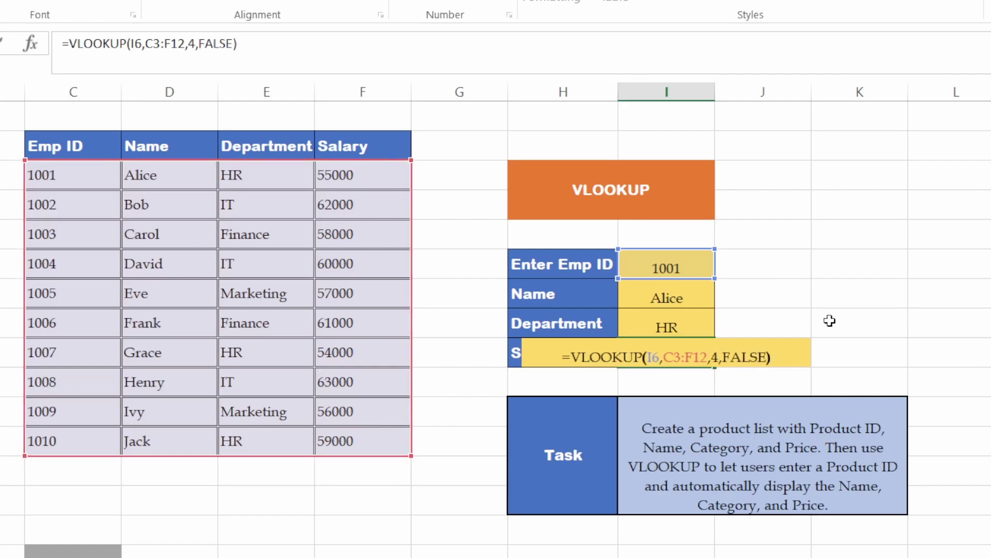
key("Return")
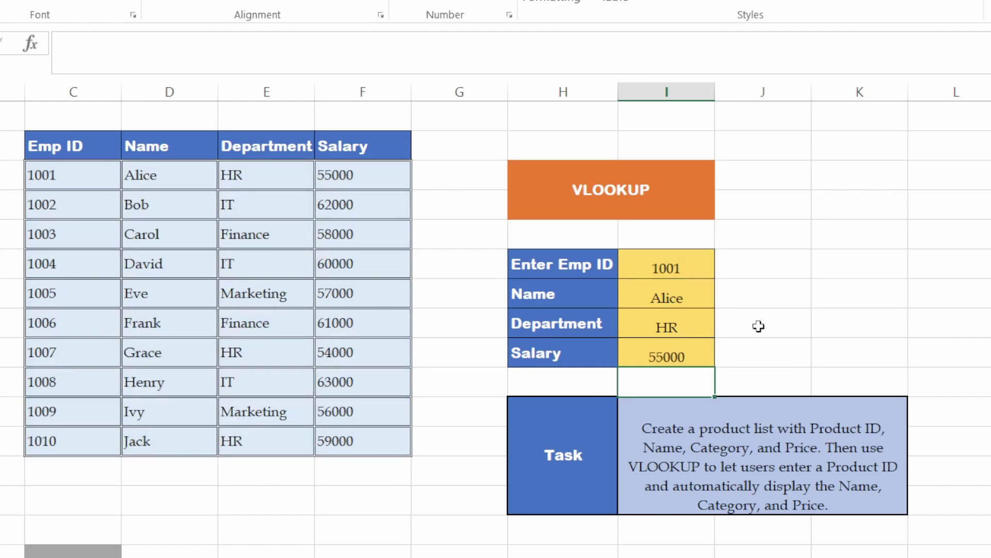
Step: Test the lookup by entering the ID of the eighth employee in the table, and select the Task description cell
left_click(666, 268)
type("1008")
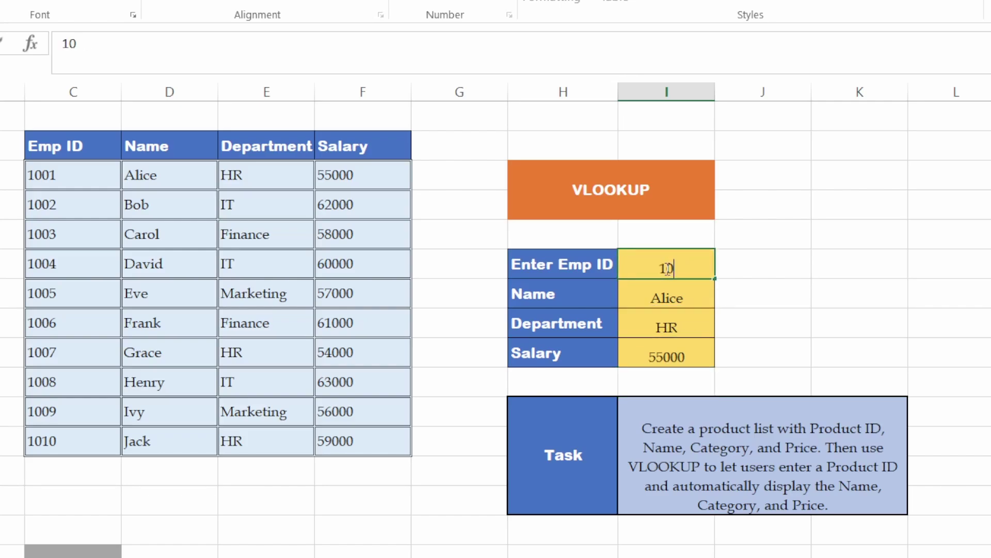
left_click(800, 312)
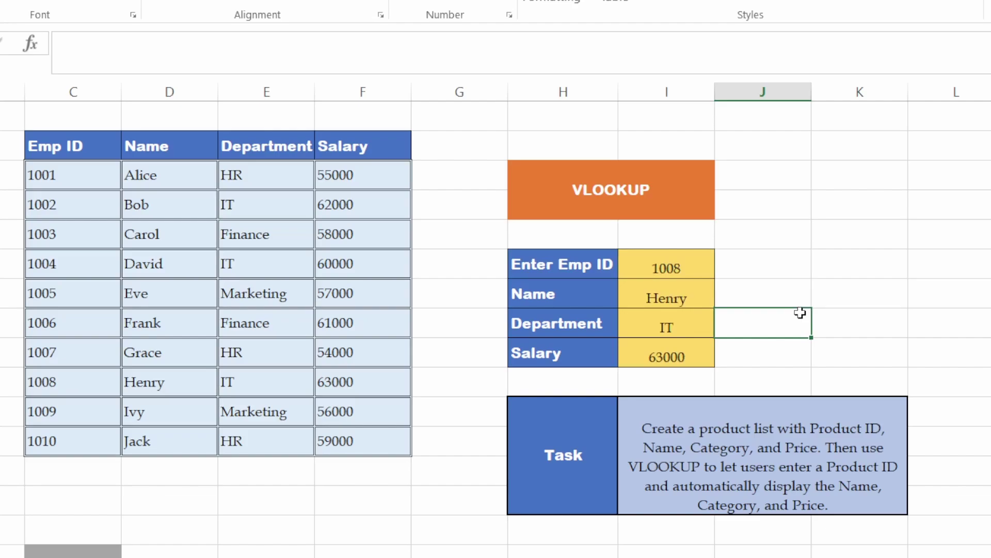
left_click(689, 428)
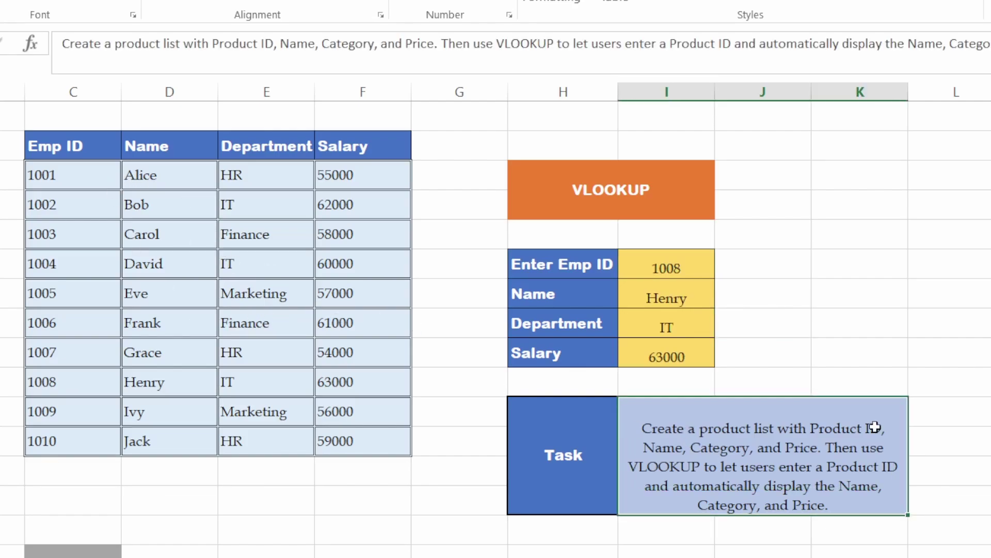